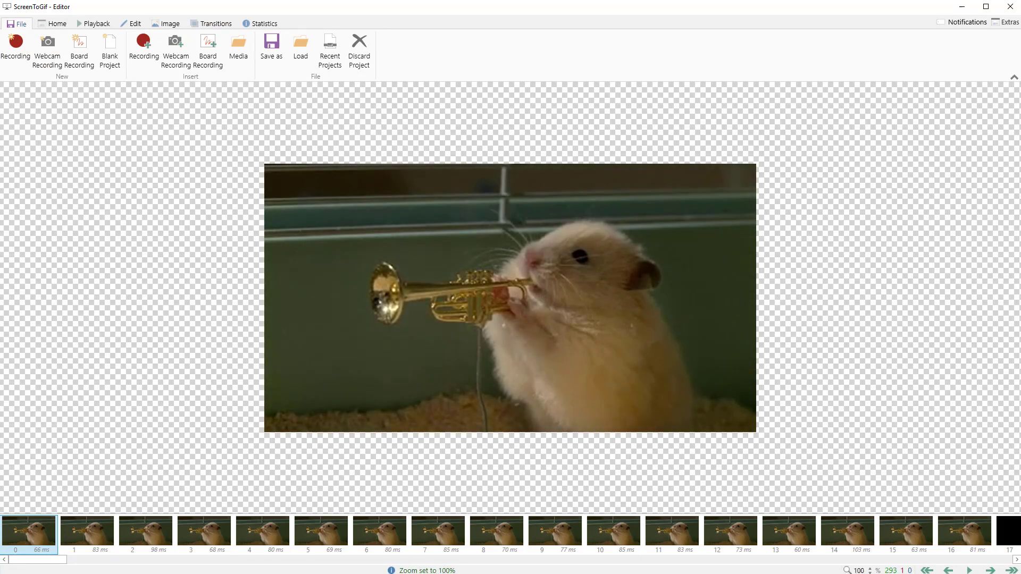
Compare the source video with frames 225–229 to find where the cage shots end.
key(alt+Tab)
mouse_move(284, 421)
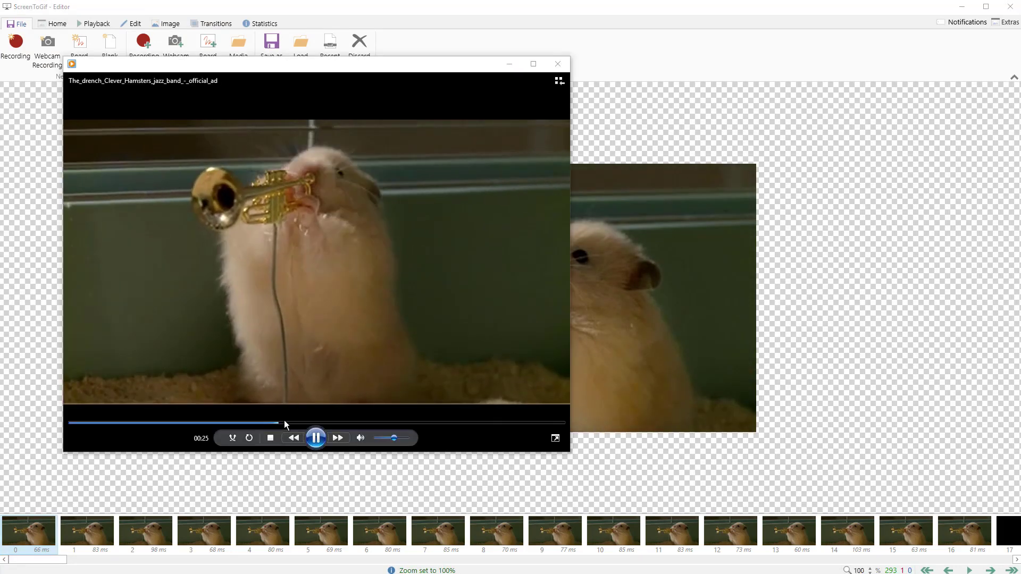
key(alt+Tab)
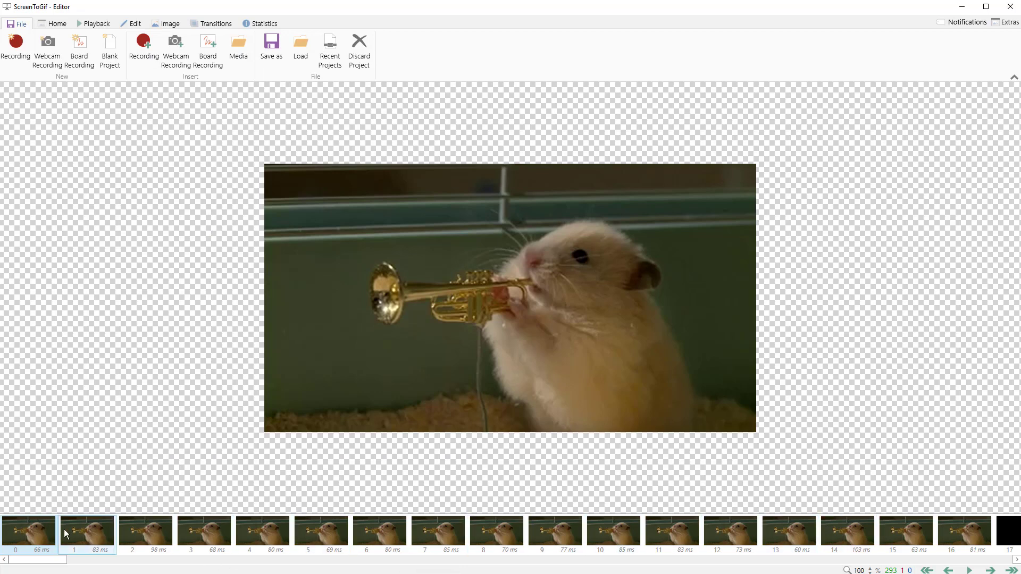
drag(43, 557, 798, 560)
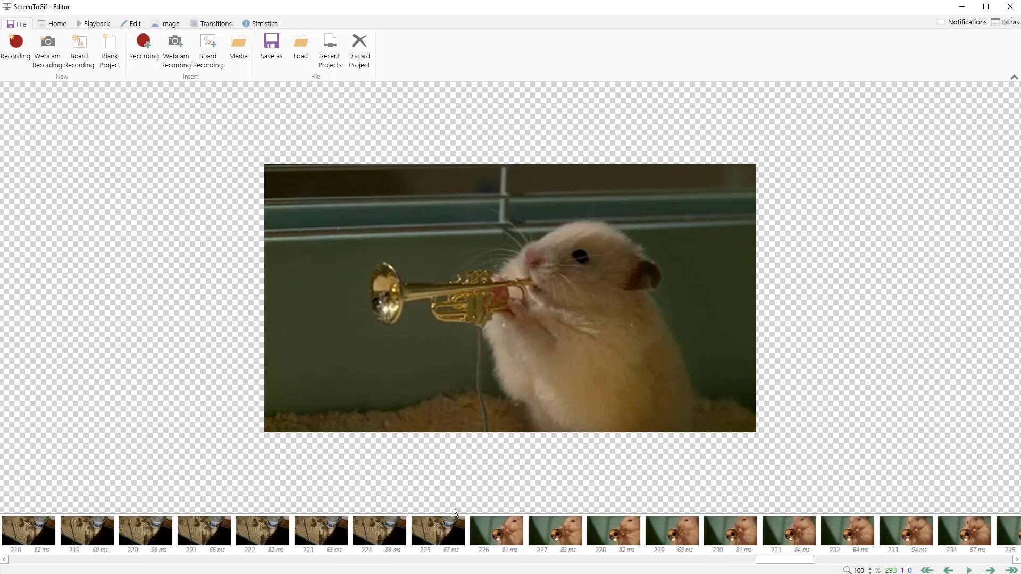
click(492, 529)
click(575, 524)
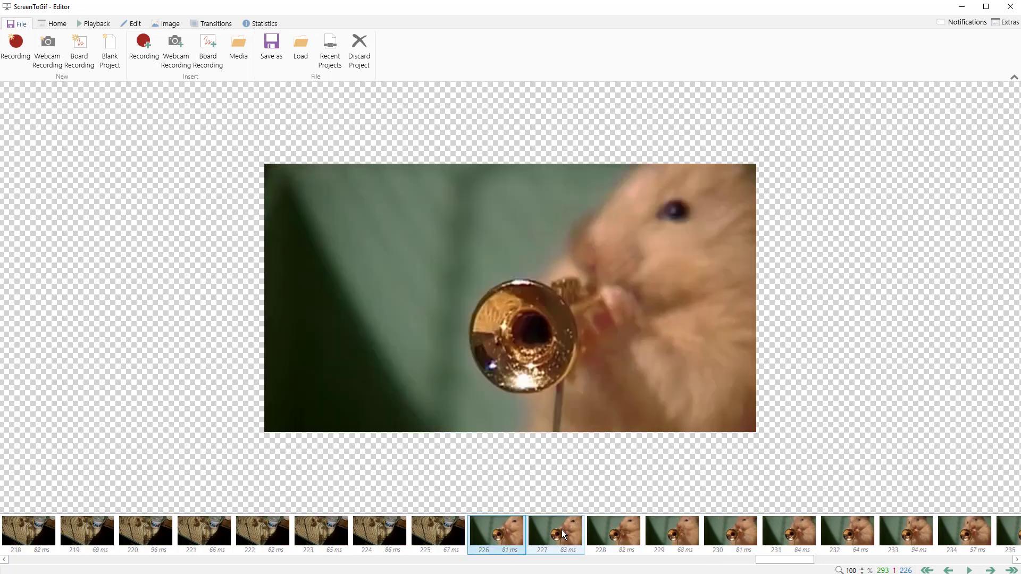
click(602, 528)
click(691, 532)
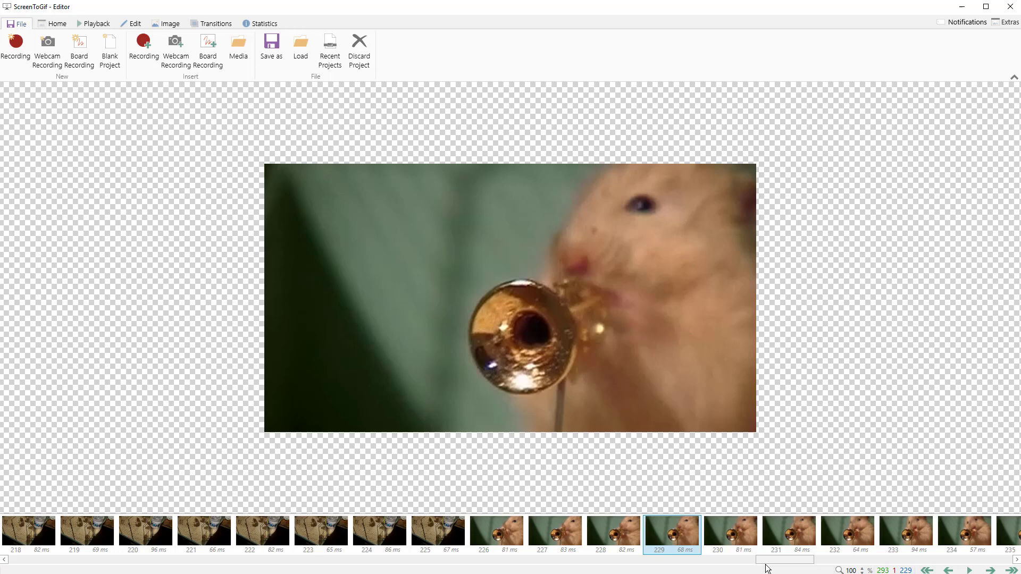
click(453, 540)
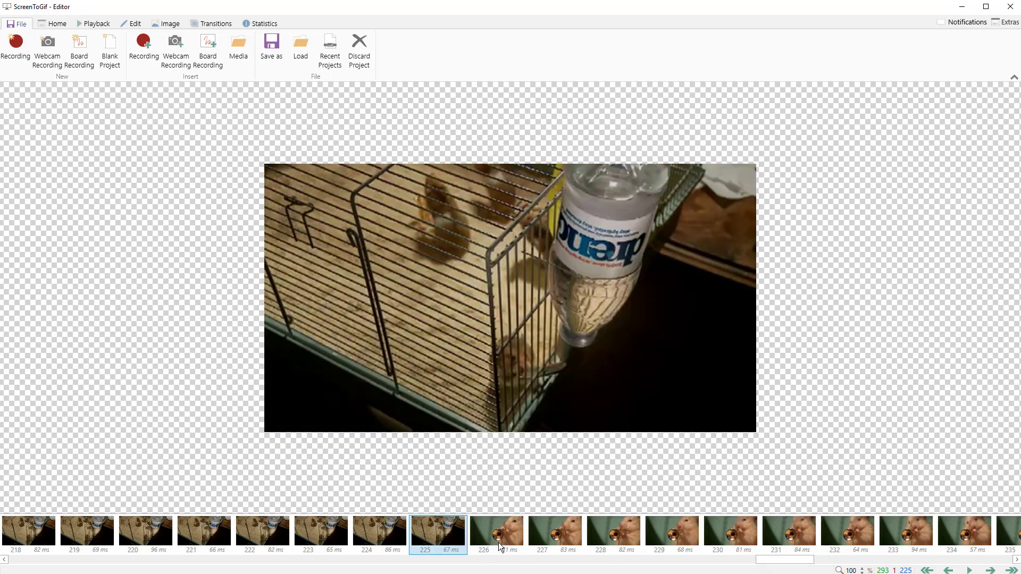
Delete frames 3–225, removing the 223 cage-shot frames.
drag(798, 559, 62, 538)
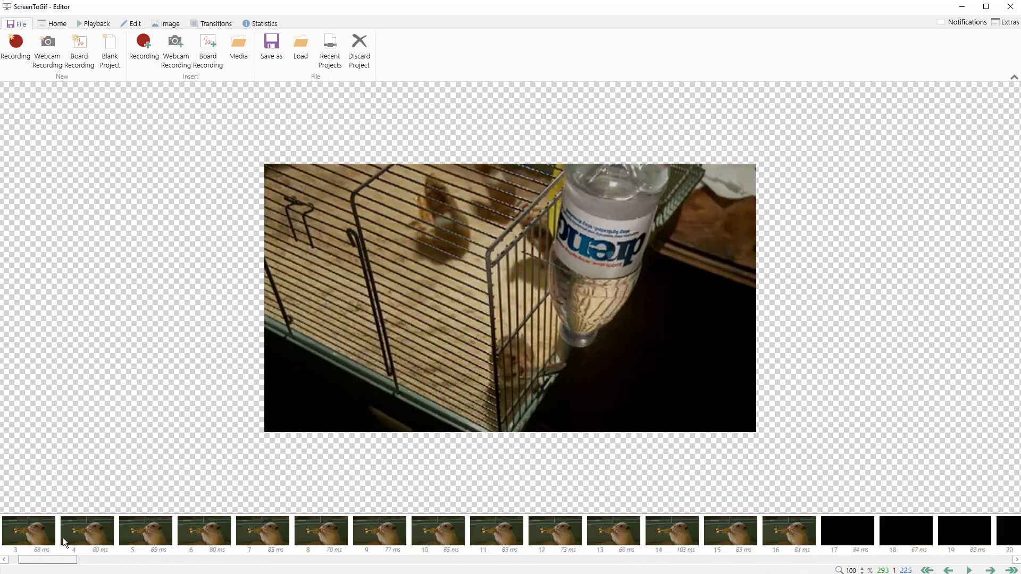
shift+click(24, 525)
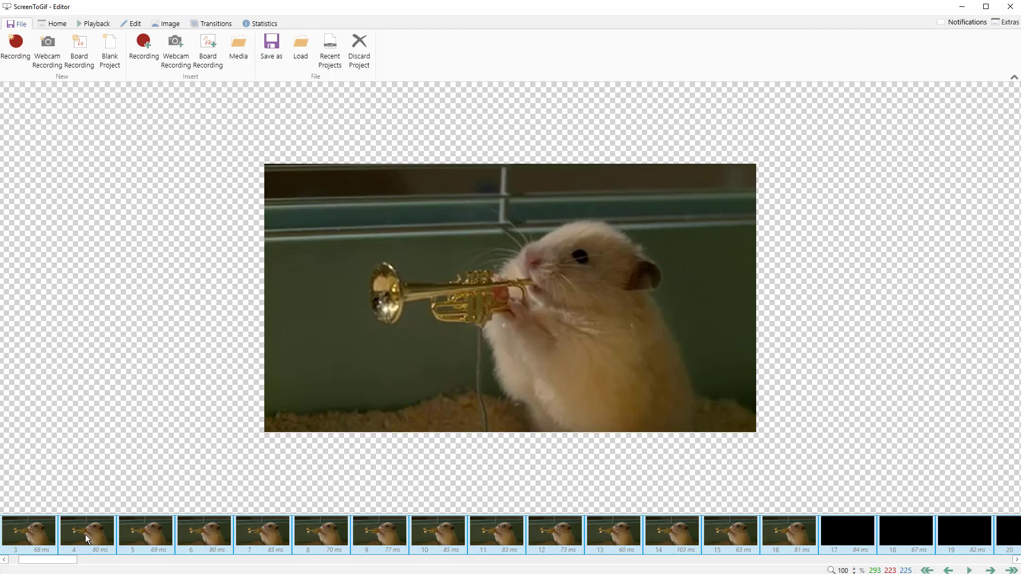
key(Delete)
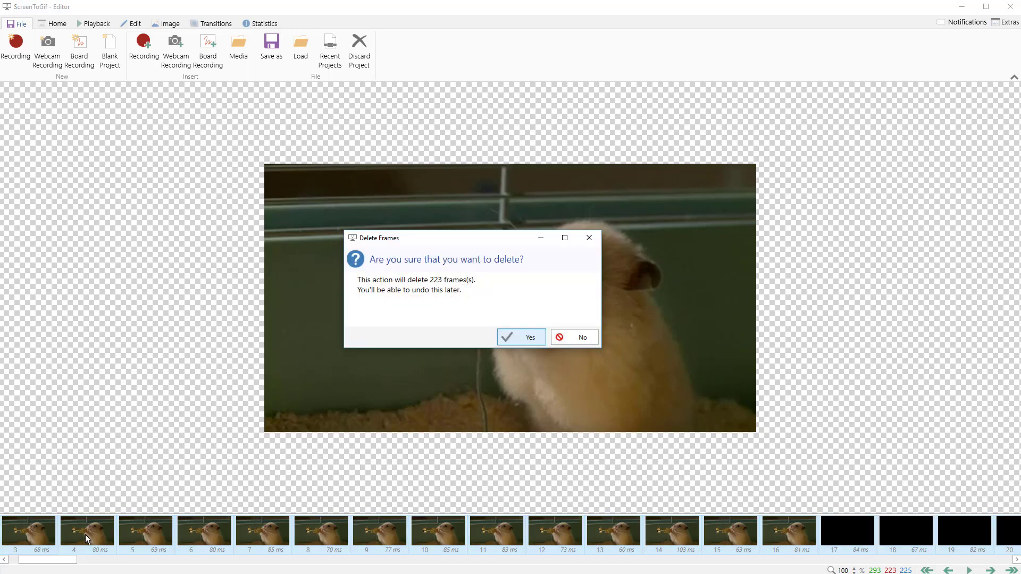
click(511, 336)
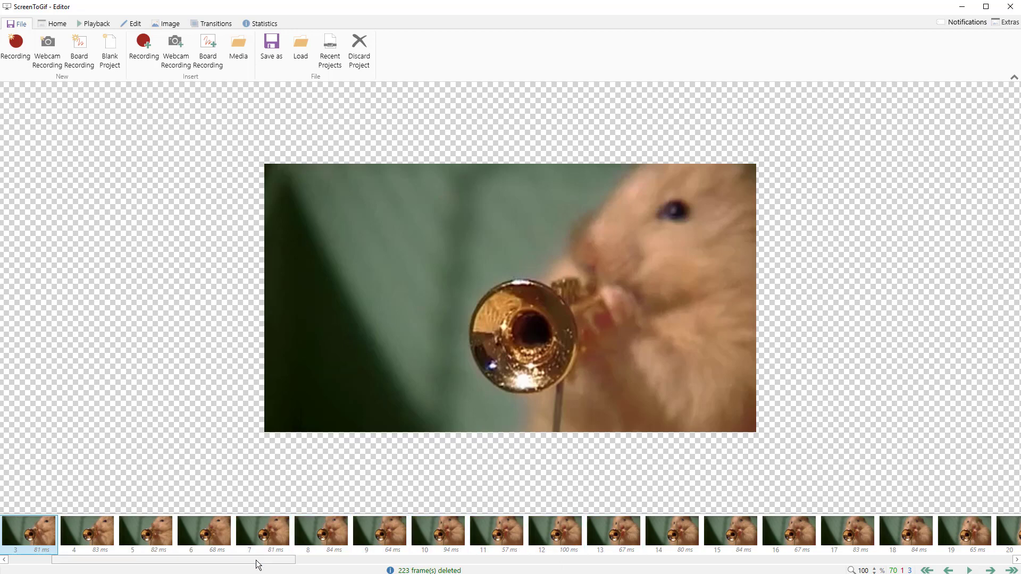
Delete frames 22–69, the 48 later instrument frames.
drag(257, 560, 992, 547)
click(371, 531)
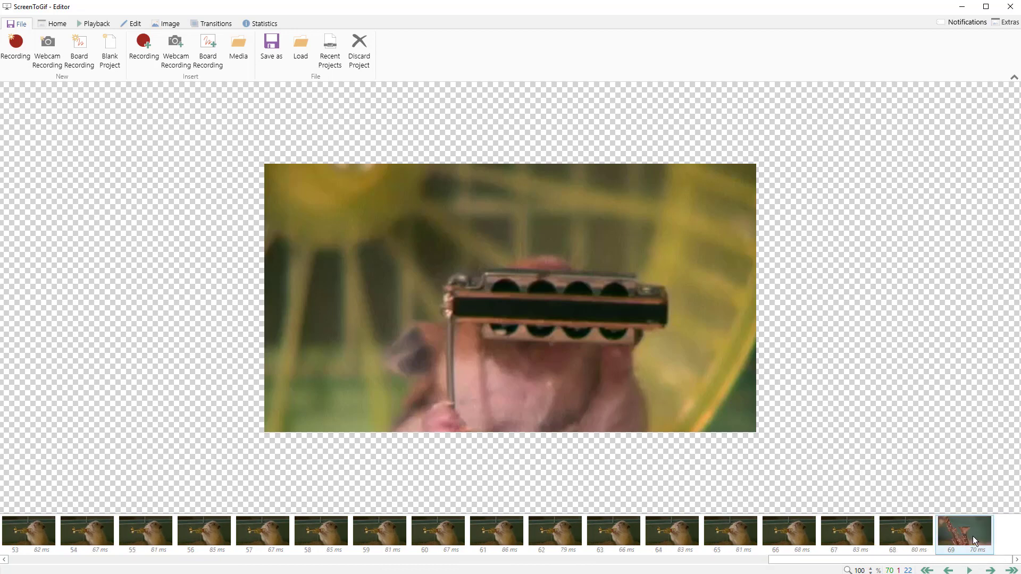
shift+click(972, 536)
key(Delete)
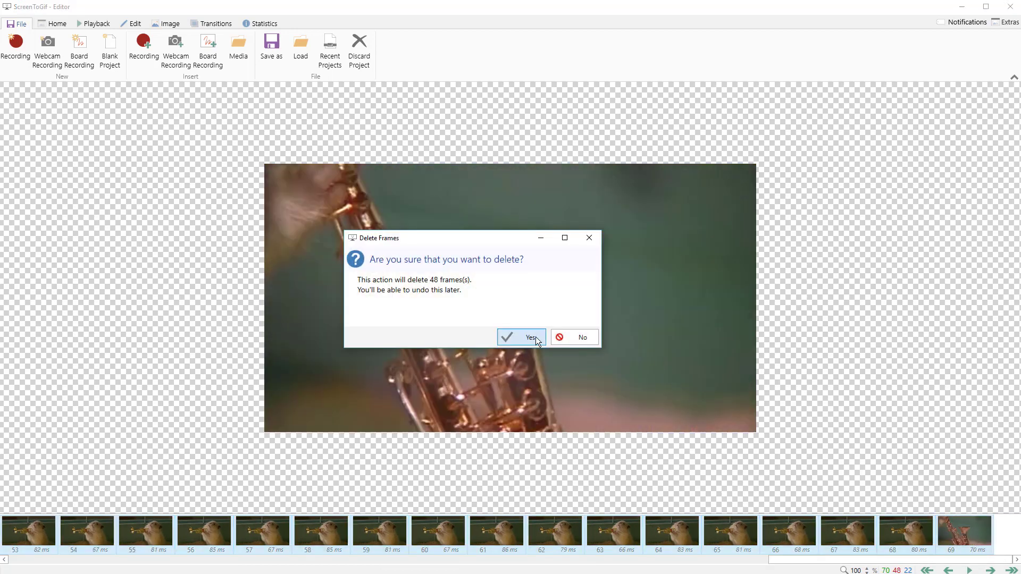
click(537, 338)
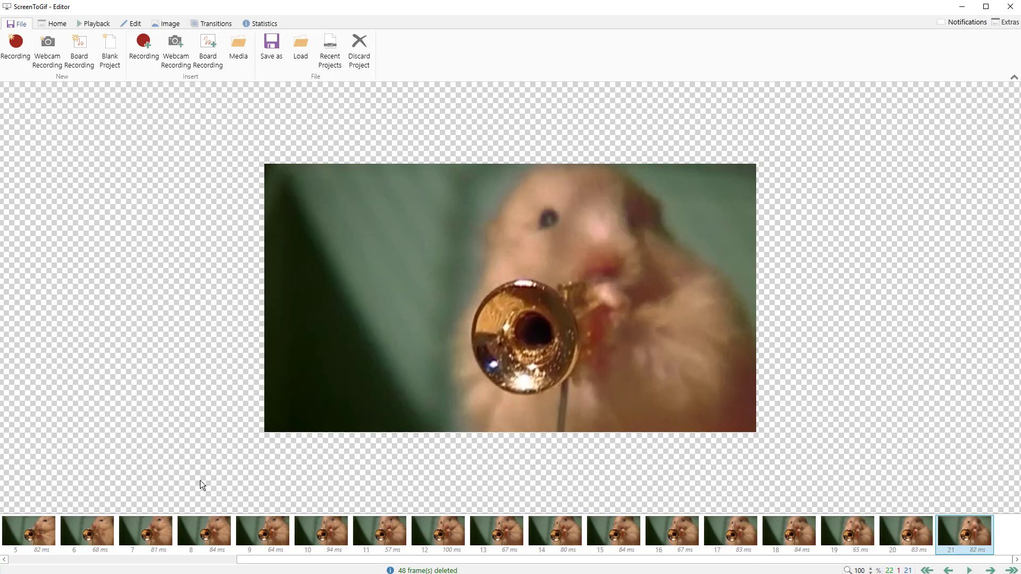
Delete side-view frames 0–2, then replay the 19-frame trumpet loop to check it.
click(969, 570)
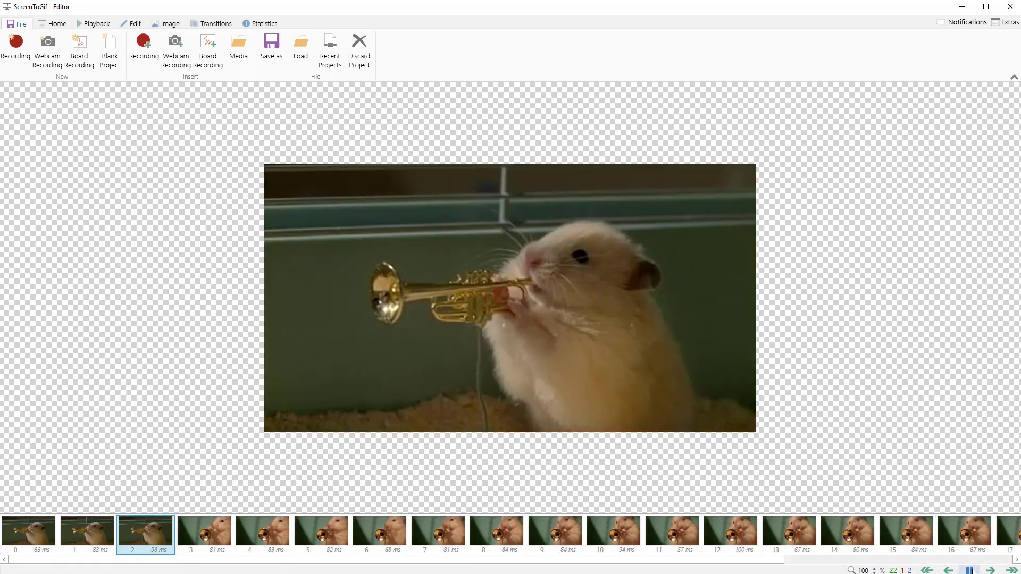
click(969, 571)
click(26, 537)
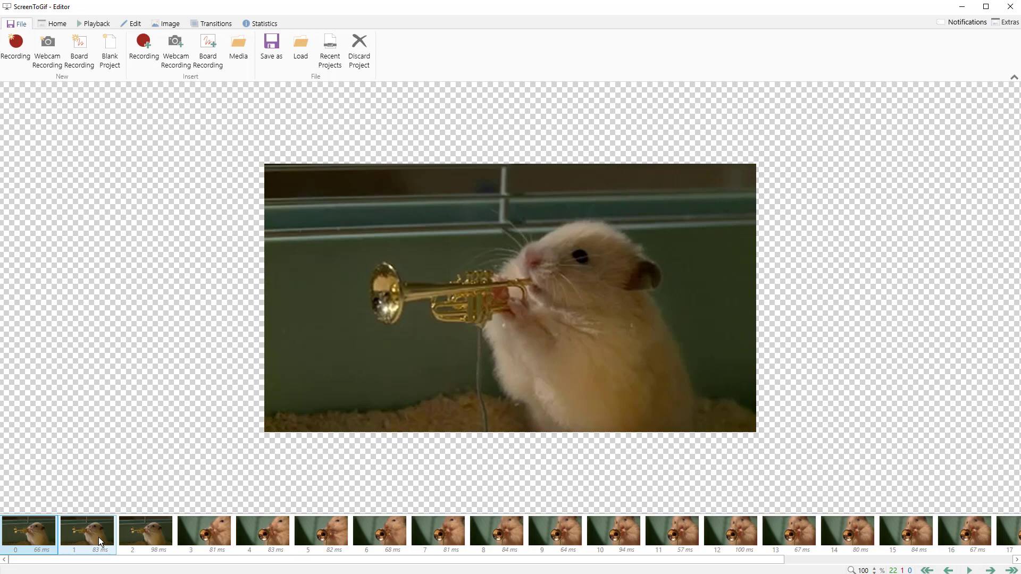
shift+click(127, 532)
key(Delete)
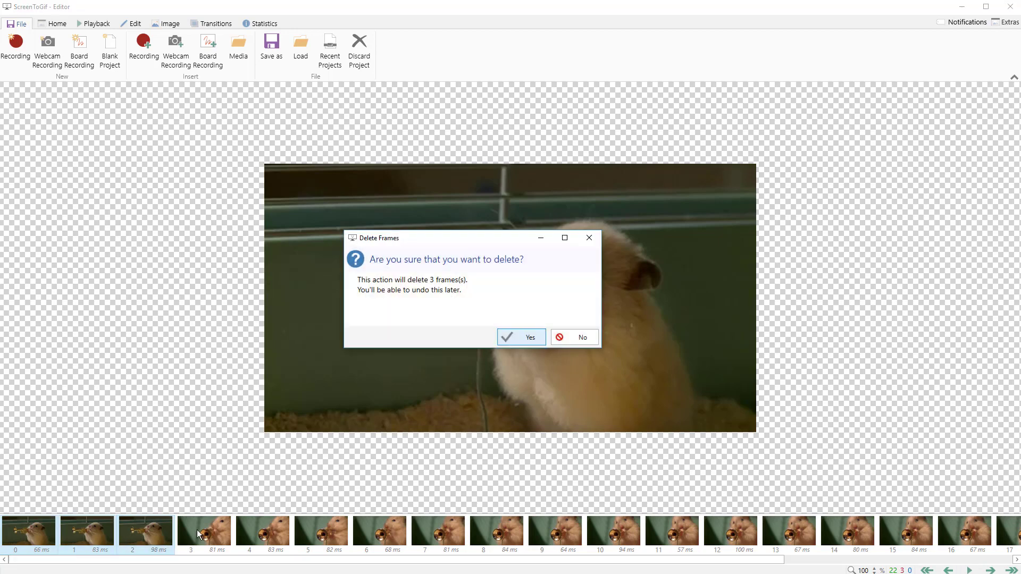
click(507, 339)
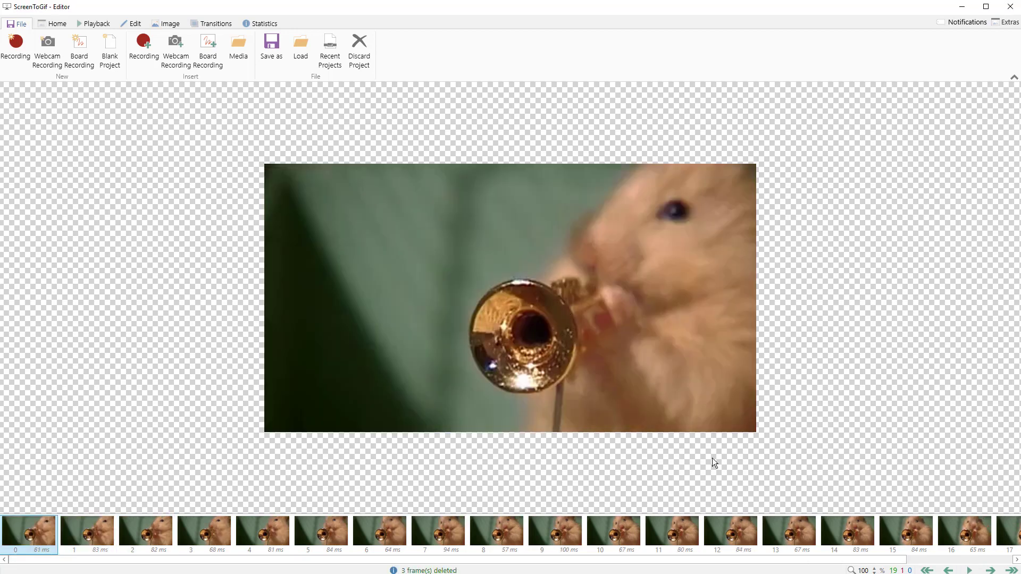
click(970, 570)
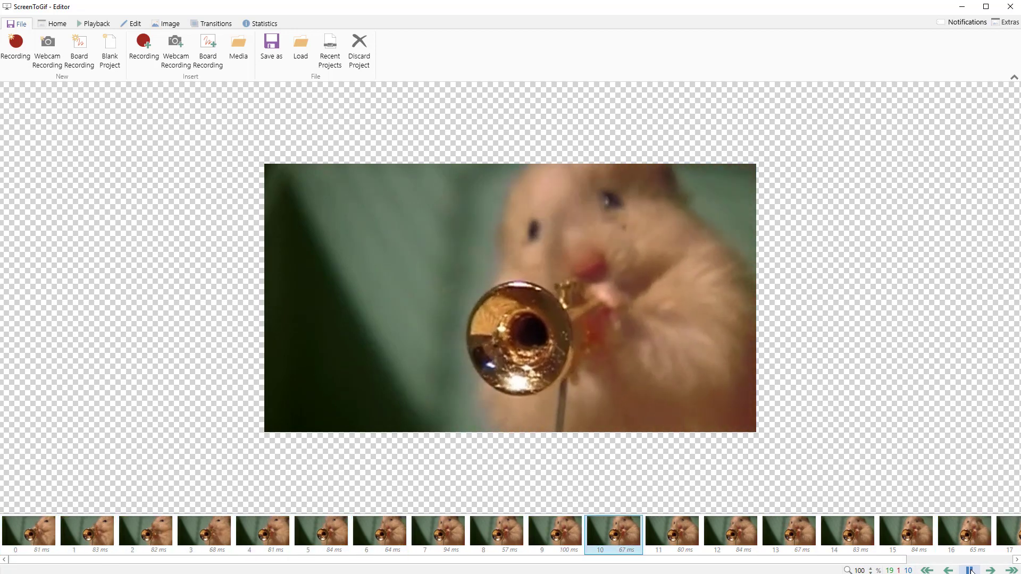
click(970, 570)
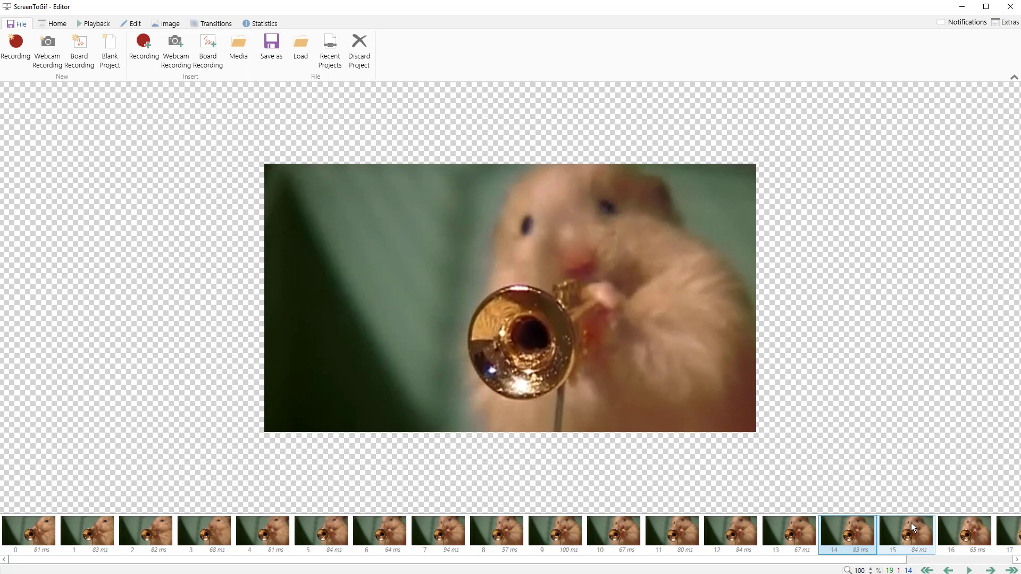
Export the clip as hamster.gif in blog-img-temp, overwriting the existing file.
click(968, 571)
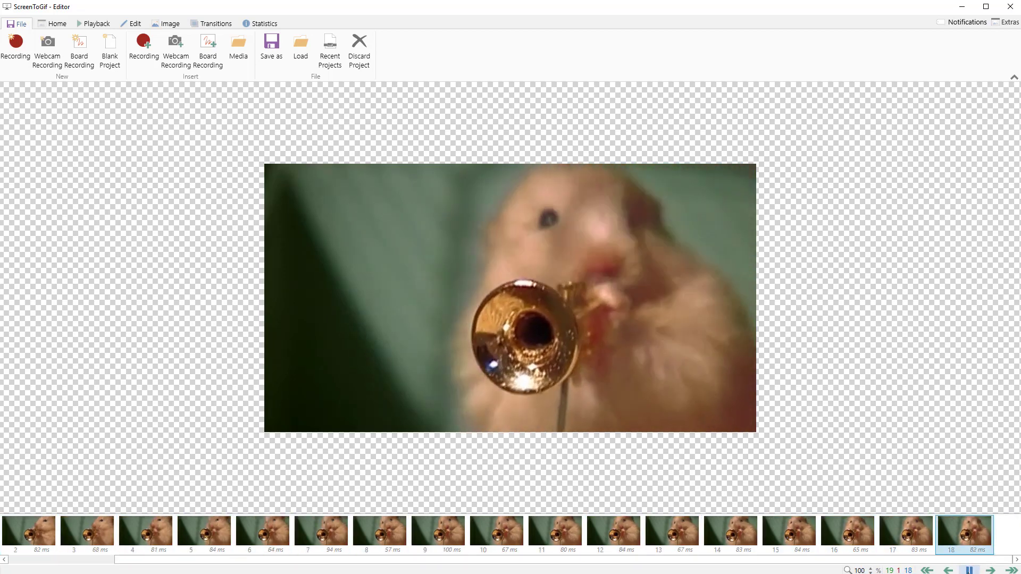
click(968, 570)
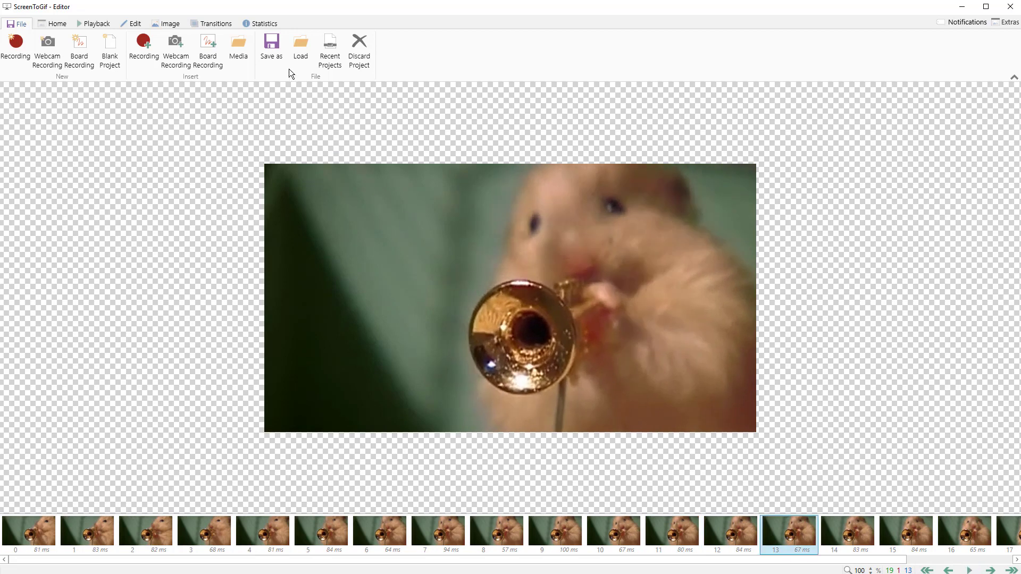
click(269, 49)
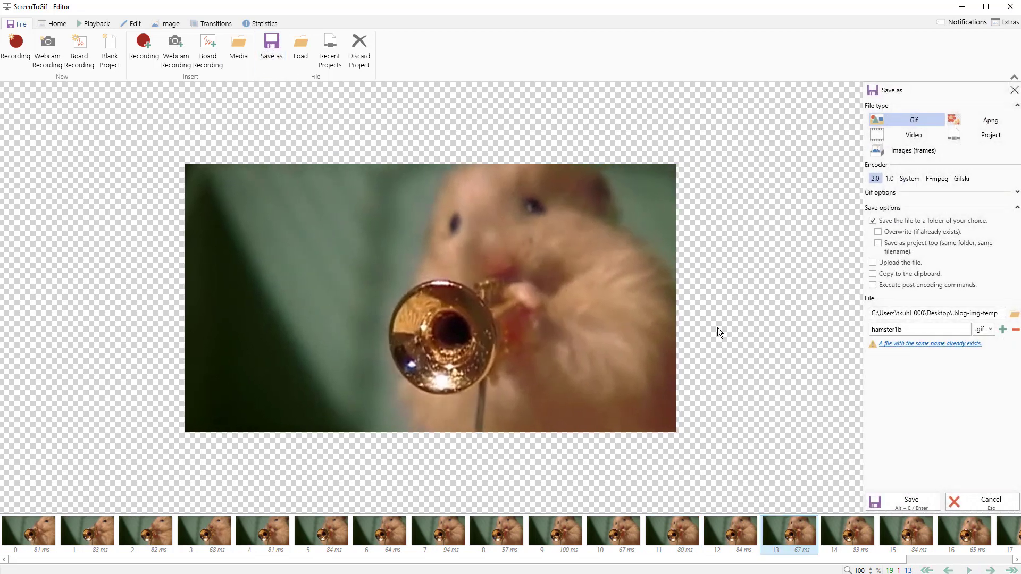
double_click(901, 328)
text(hamster)
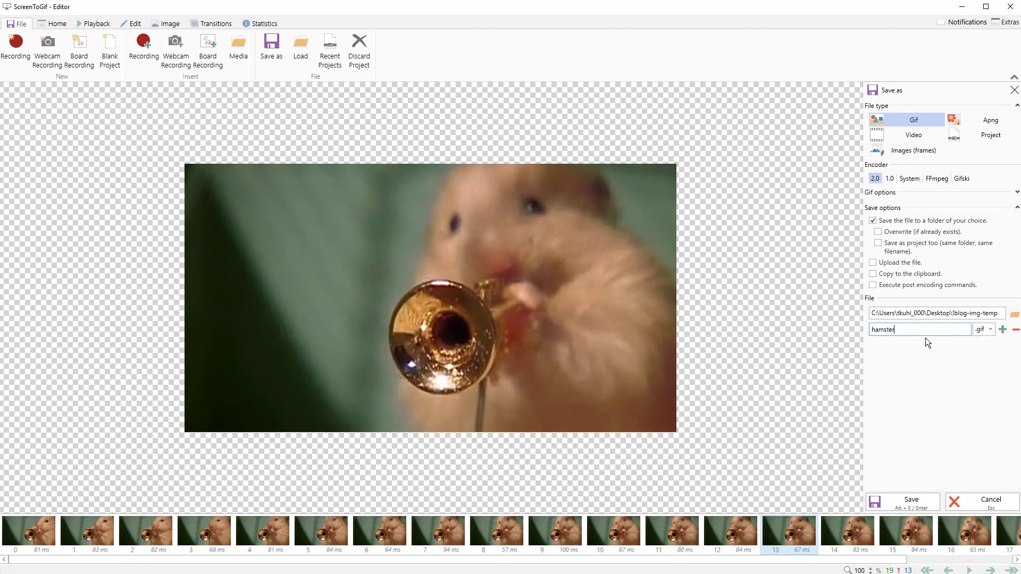
click(877, 232)
click(909, 503)
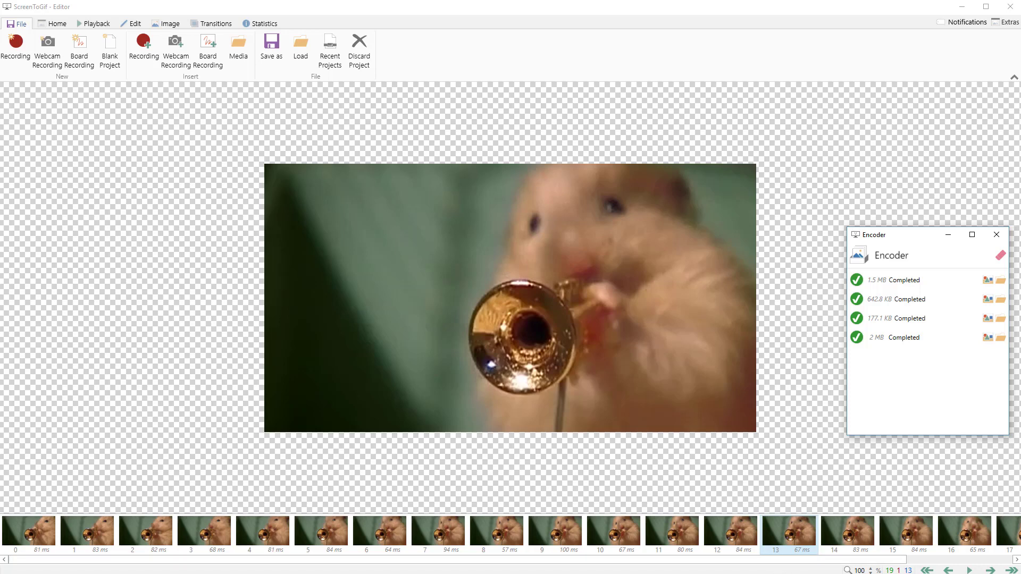
Review the opening frames and delete frames 0–5.
click(38, 534)
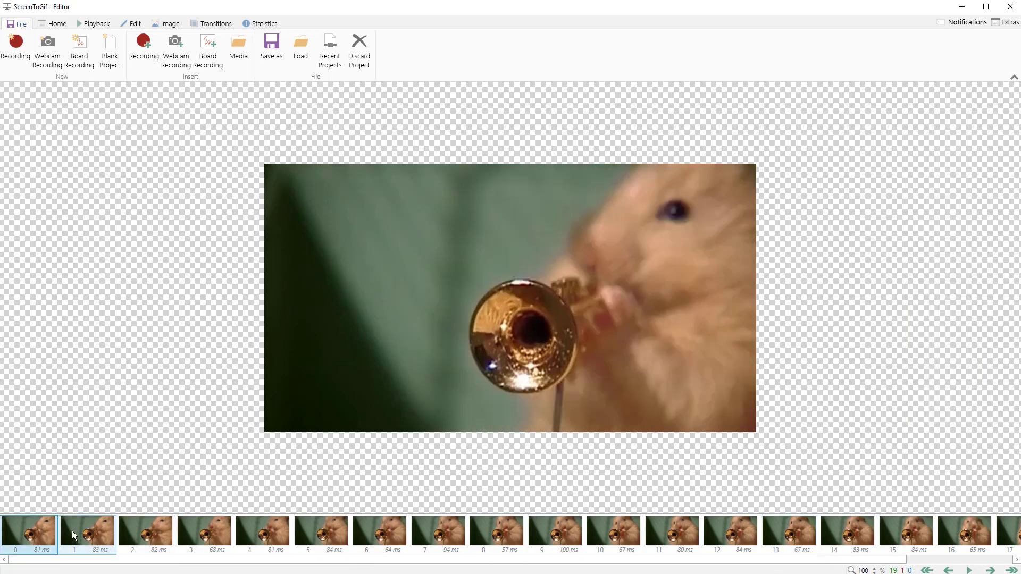
click(87, 532)
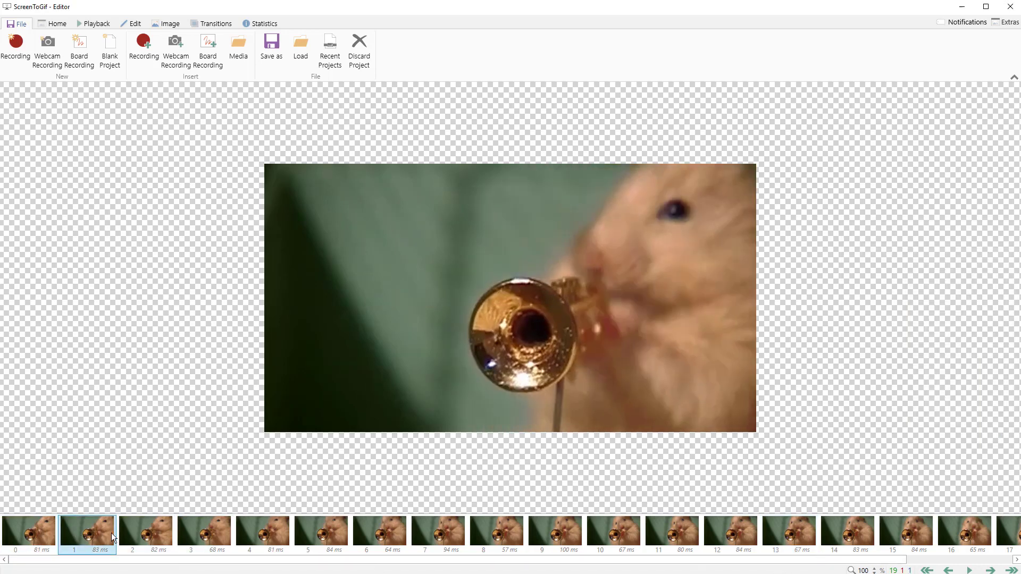
click(155, 534)
click(206, 530)
click(262, 532)
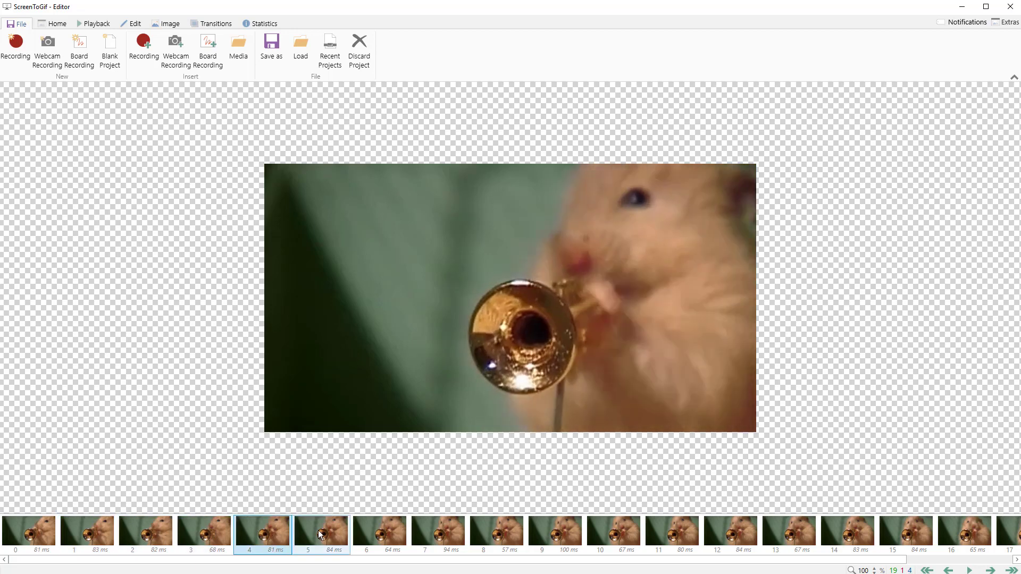
click(384, 535)
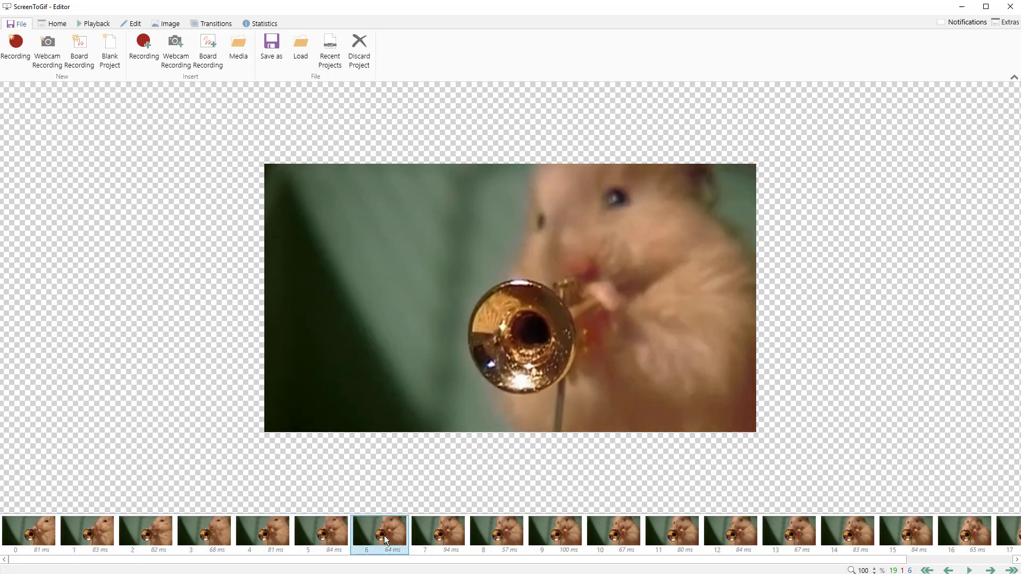
click(320, 528)
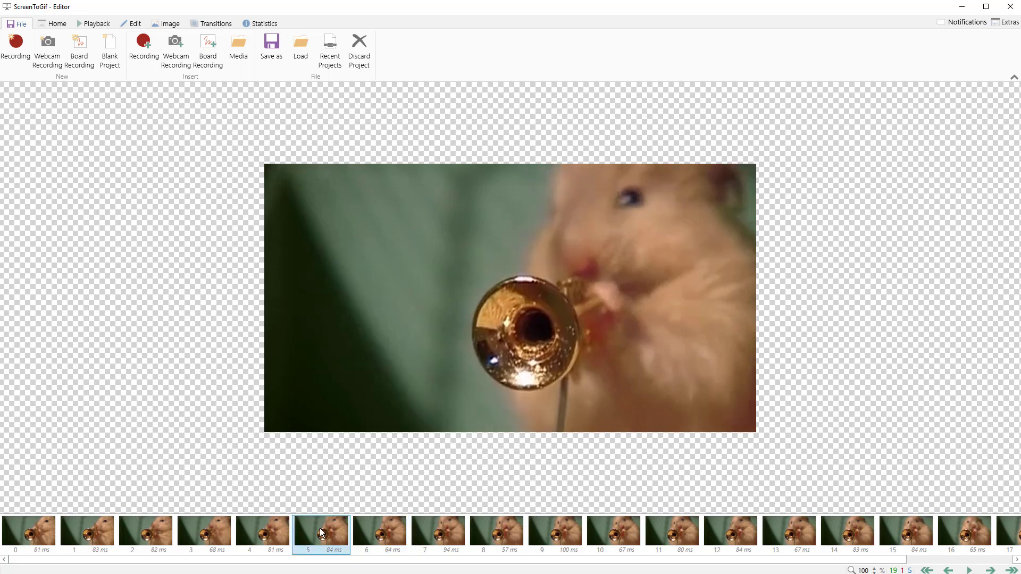
shift+click(33, 525)
key(Delete)
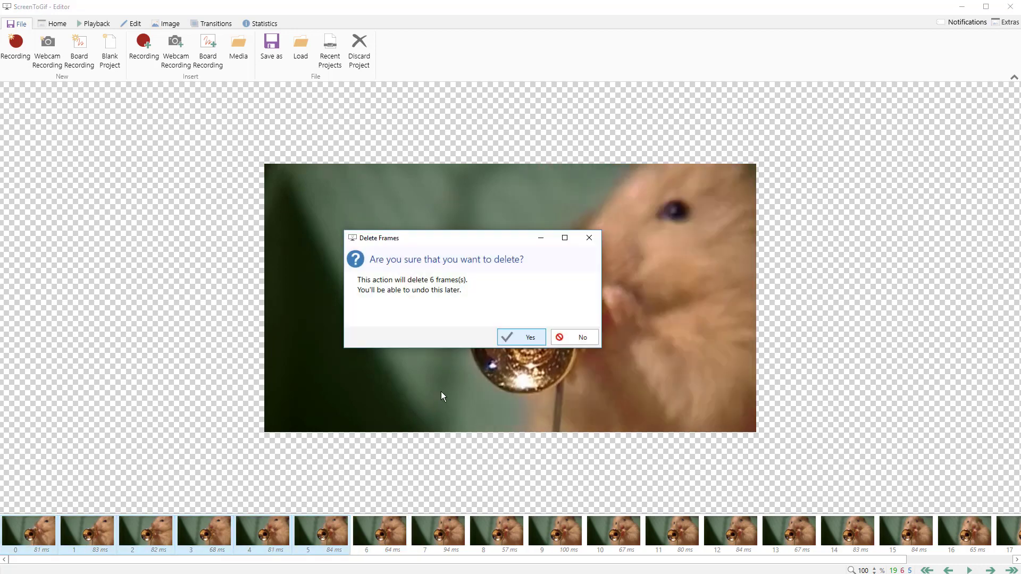
click(525, 342)
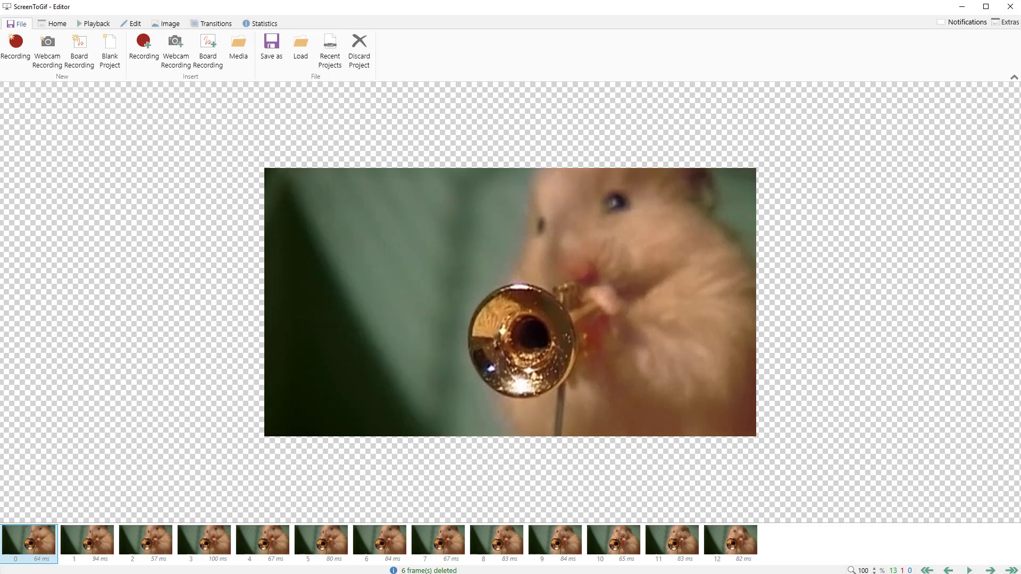
Review the remaining frames, delete the last three (10–12), and preview the 10-frame loop.
click(85, 545)
click(159, 549)
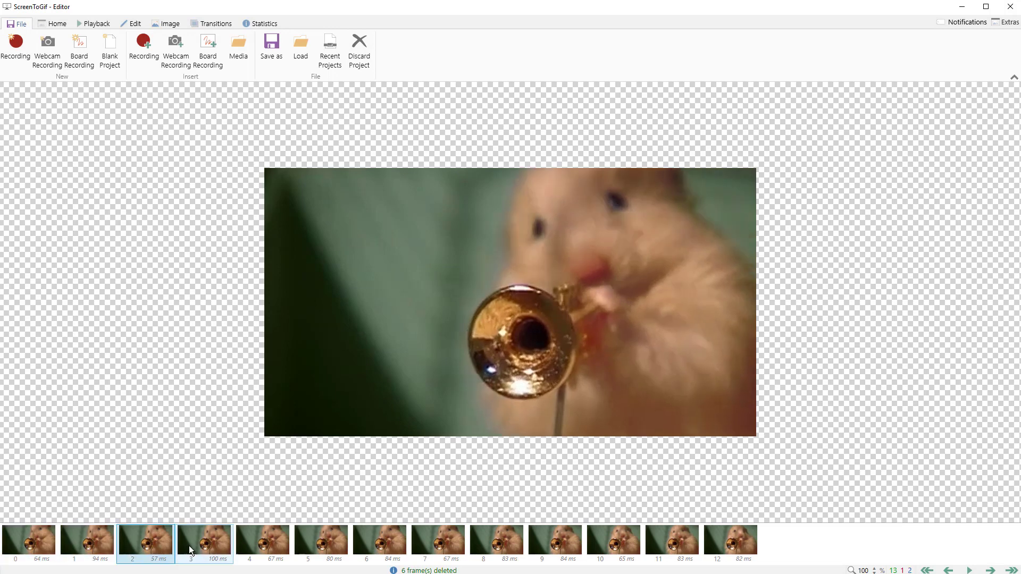
click(194, 545)
click(264, 539)
click(330, 536)
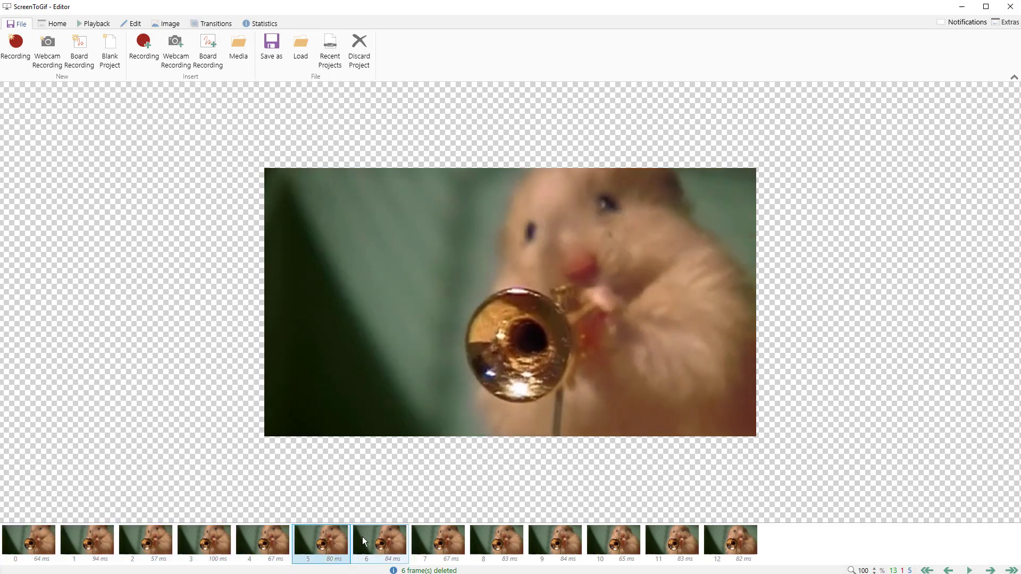
click(381, 539)
click(423, 541)
click(505, 541)
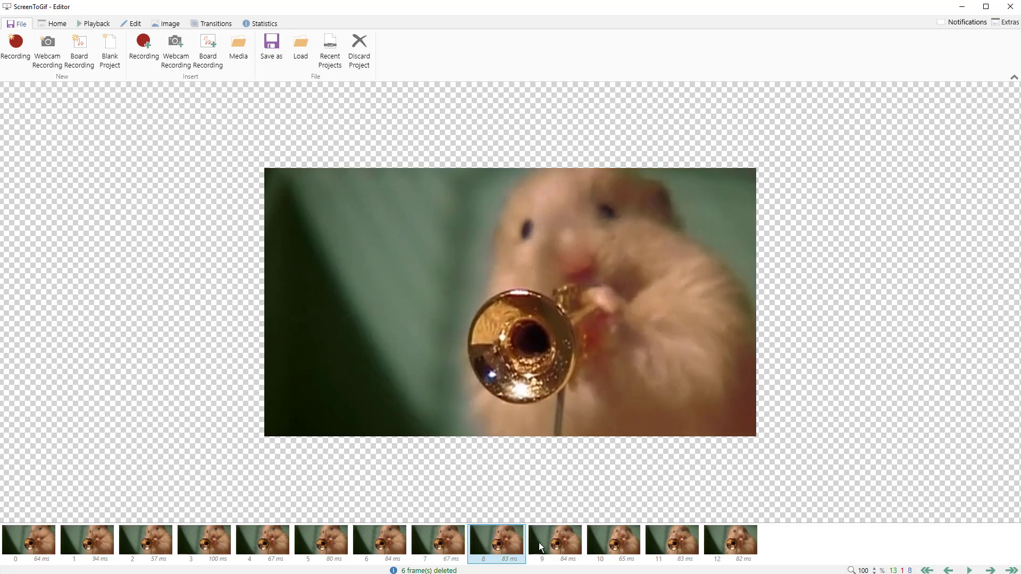
click(557, 543)
click(614, 544)
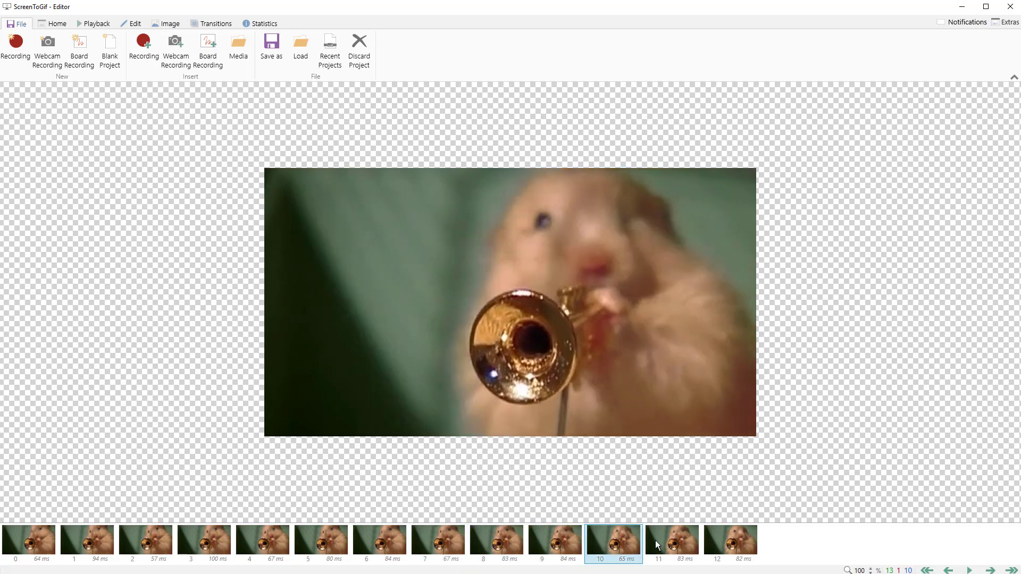
click(683, 542)
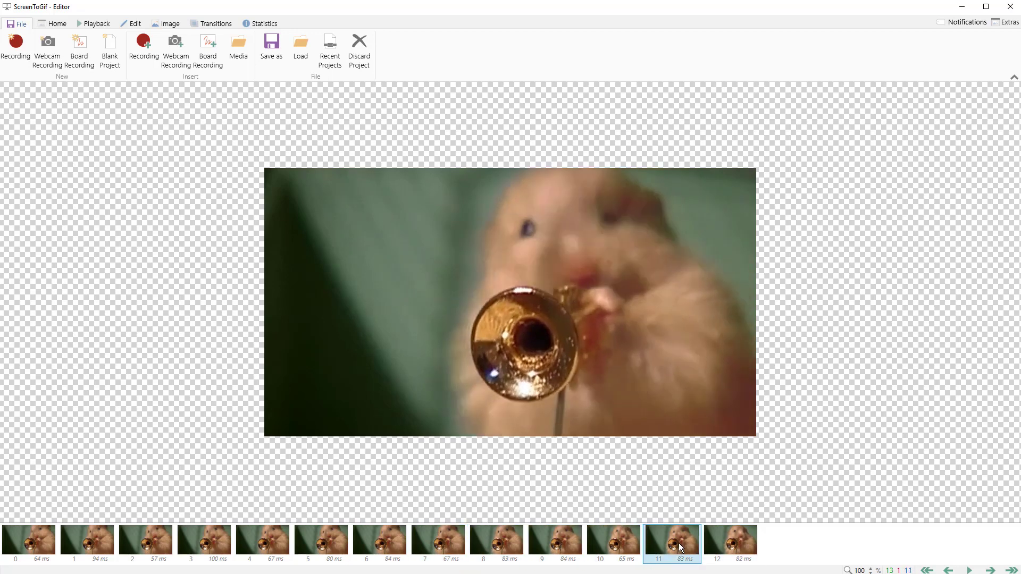
click(631, 546)
shift+click(730, 543)
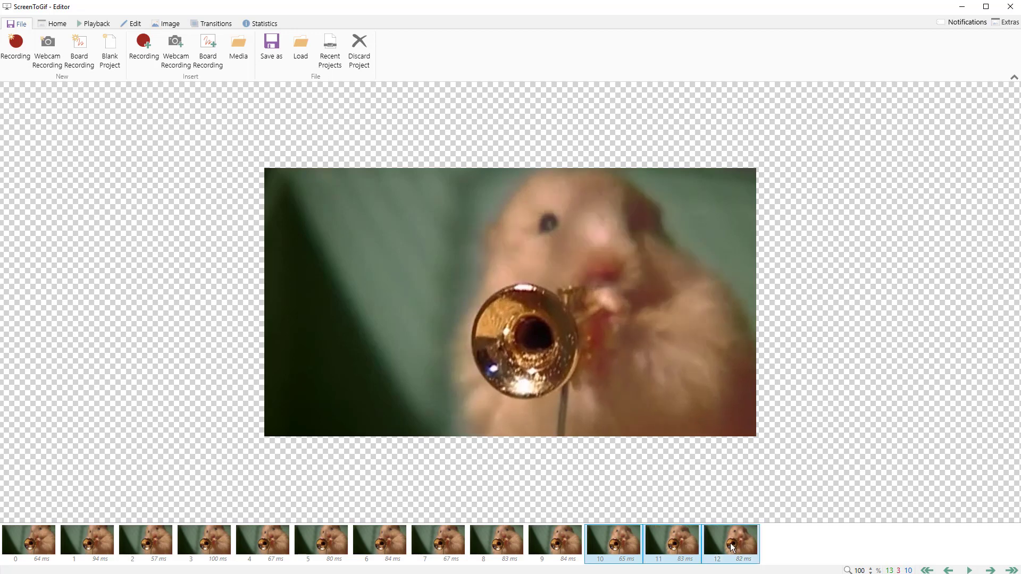
key(Delete)
click(531, 337)
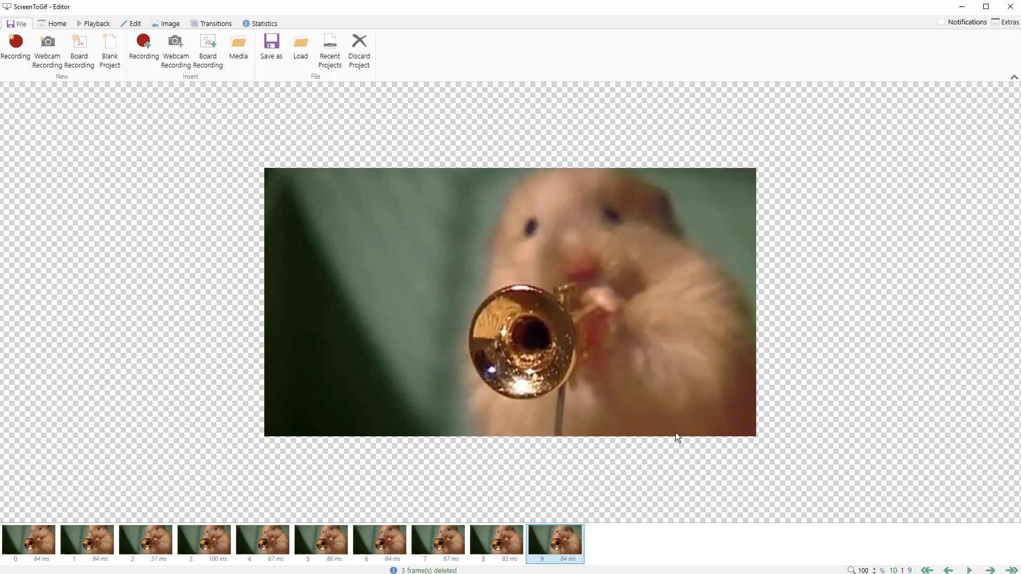
click(969, 571)
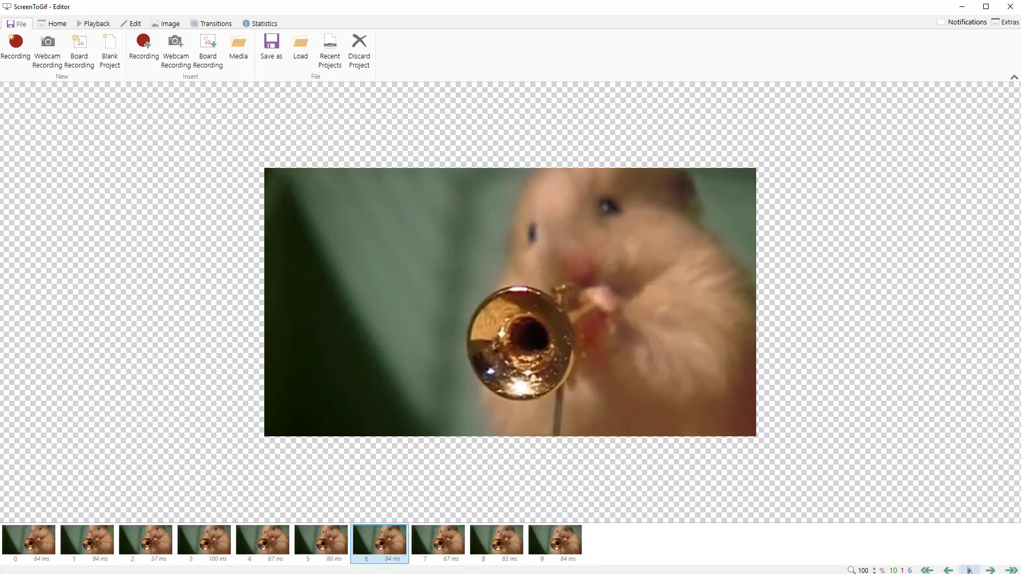
key(space)
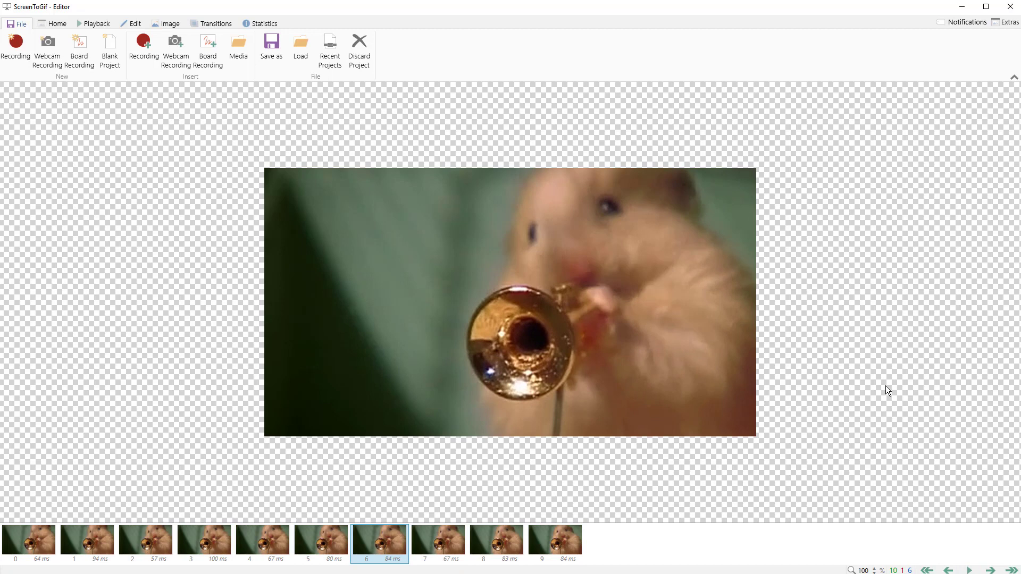
Save the 10-frame clip as hamster1c.gif, producing a 1.1 MB file.
click(278, 51)
double_click(901, 329)
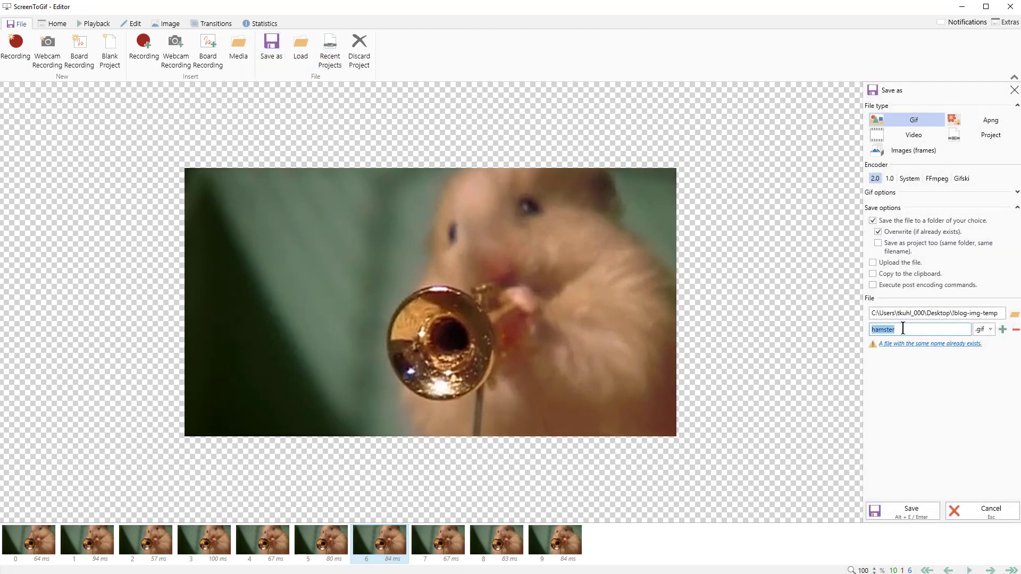
click(907, 329)
text(1c)
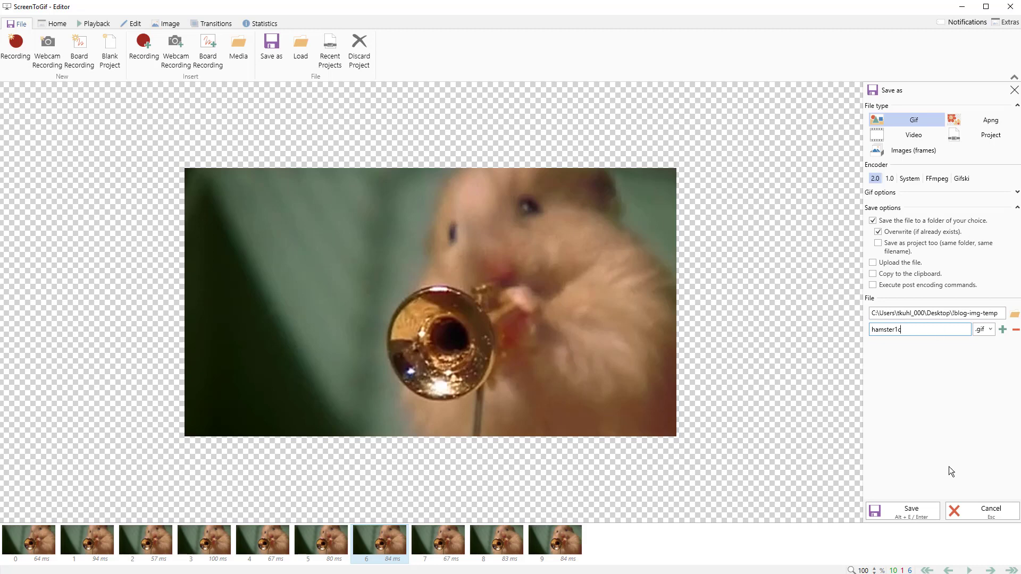
click(905, 511)
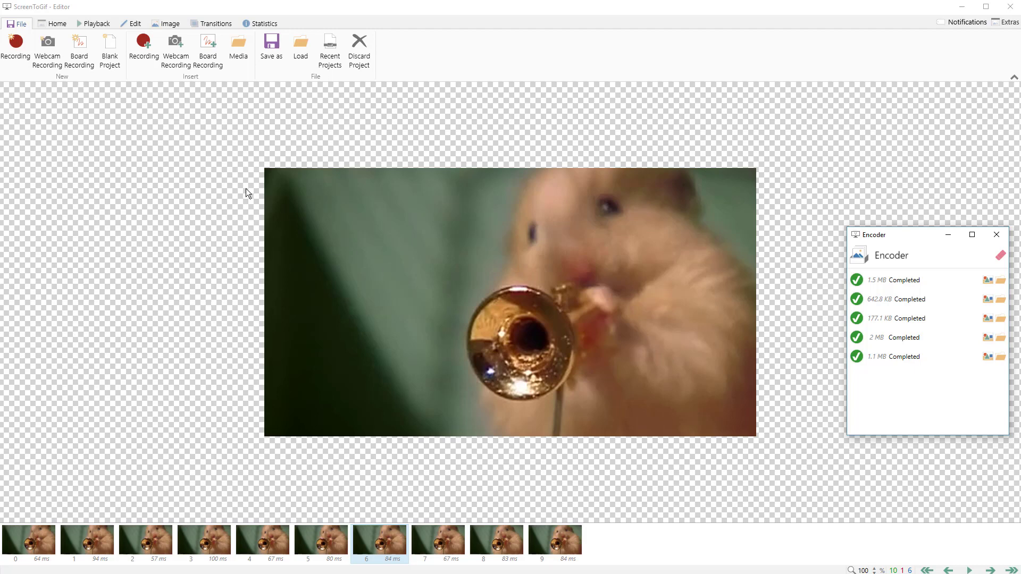
Show the Edit ribbon, then the Image tools with Resize, Crop and Captions.
click(131, 23)
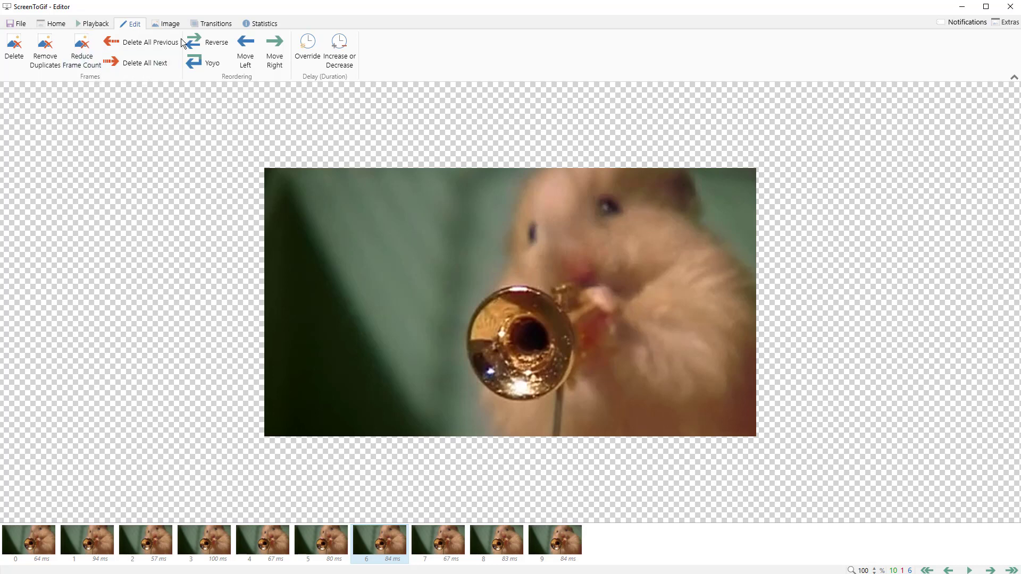
click(154, 25)
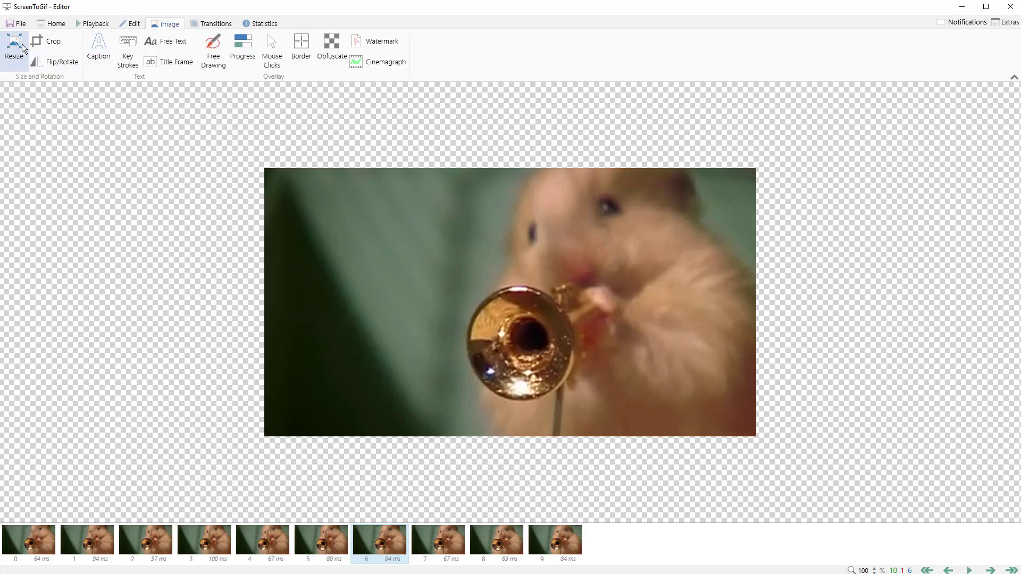